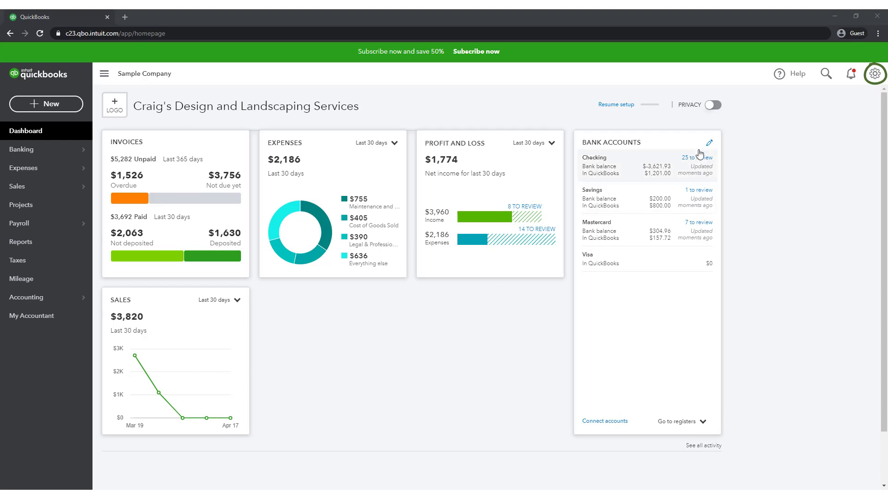
Turn on Track classes and Track locations in the Advanced settings' Categories section and save.
{"action": "left_click", "coordinate": [874, 74]}
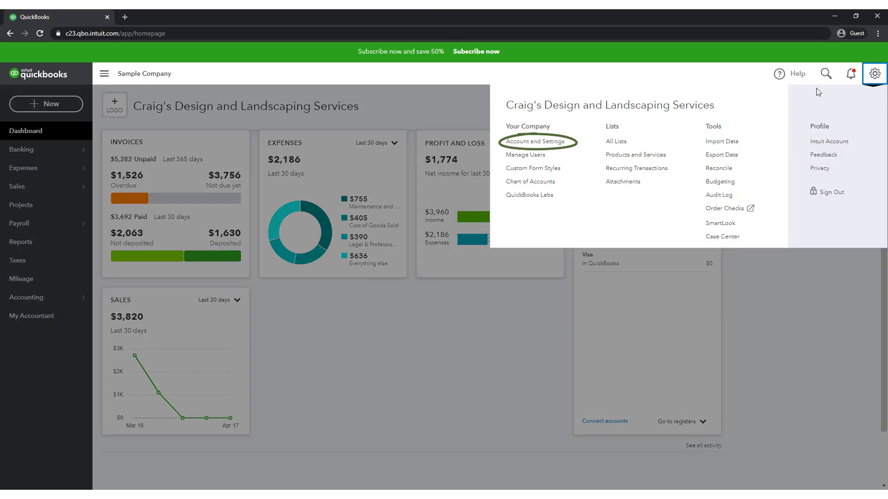
{"action": "left_click", "coordinate": [564, 151]}
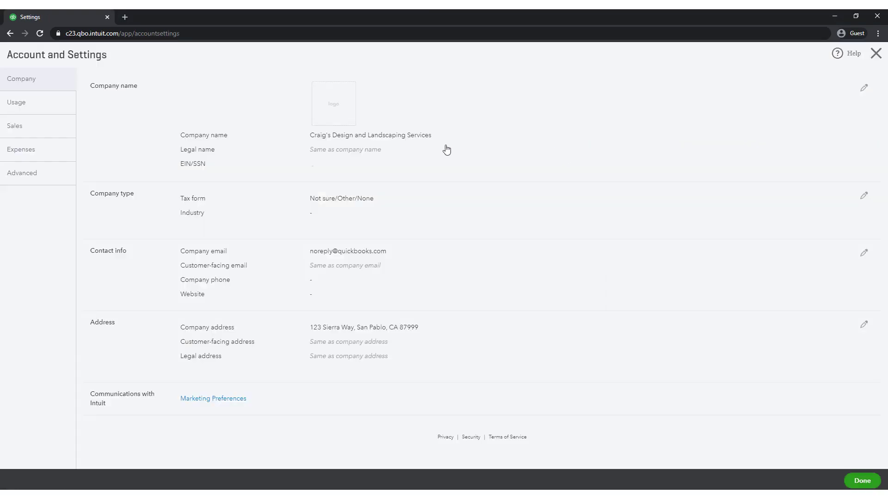
{"action": "left_click", "coordinate": [51, 176]}
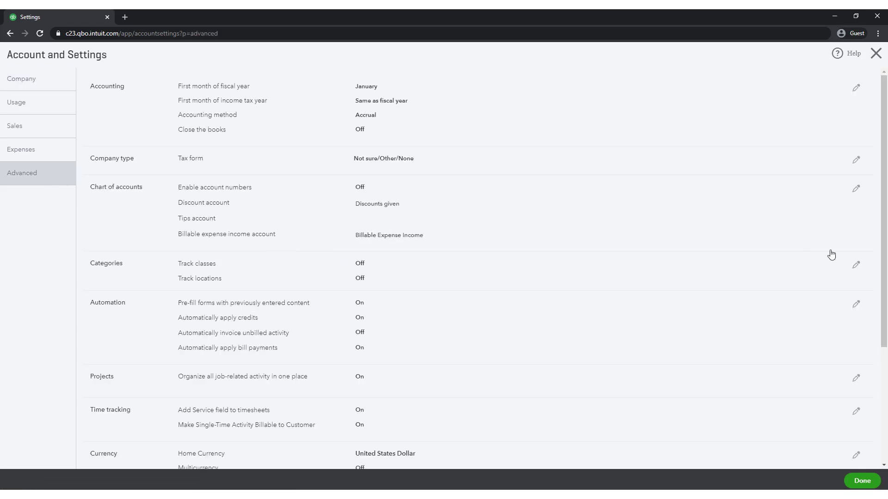
{"action": "left_click", "coordinate": [856, 266]}
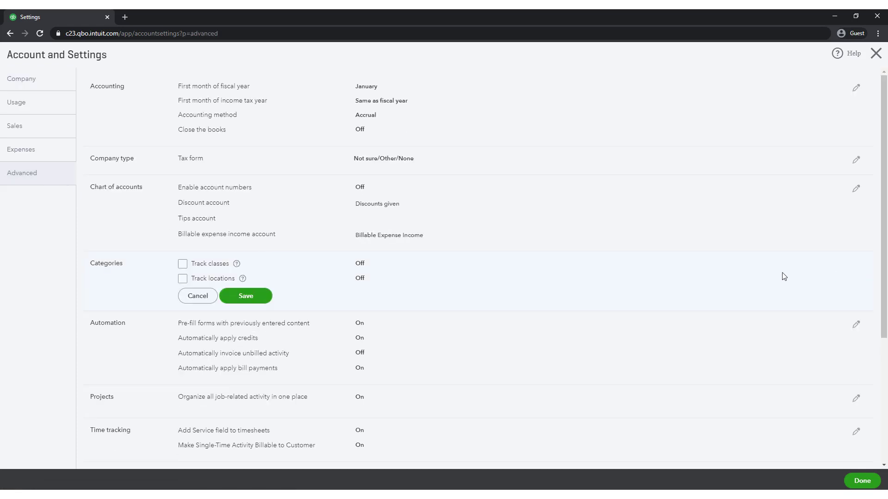
{"action": "left_click", "coordinate": [215, 270]}
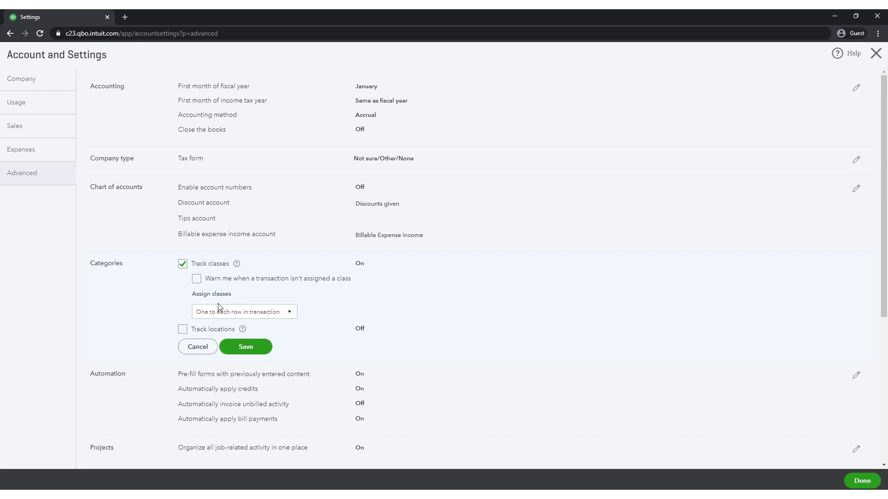
{"action": "left_click", "coordinate": [183, 330]}
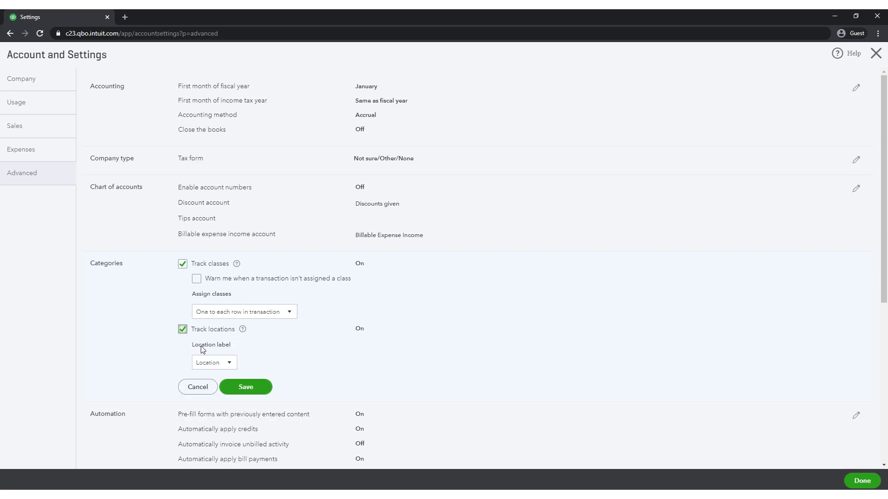
{"action": "left_click", "coordinate": [246, 387]}
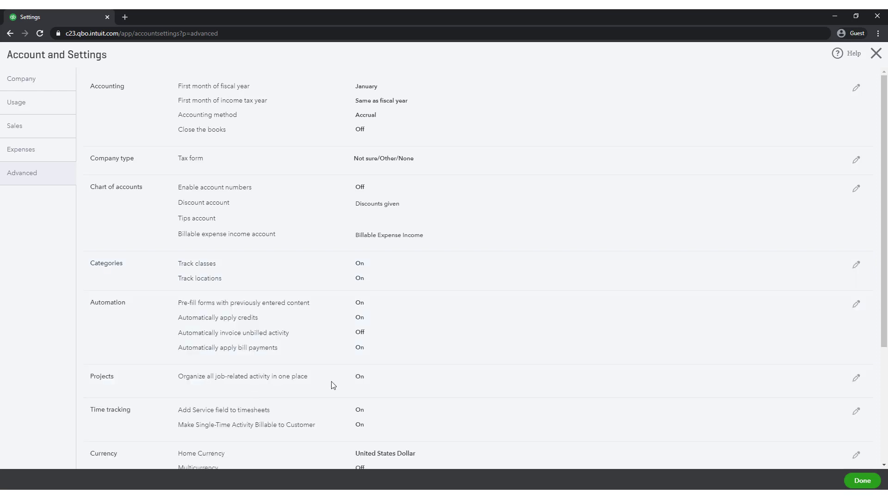
{"action": "left_click", "coordinate": [861, 481]}
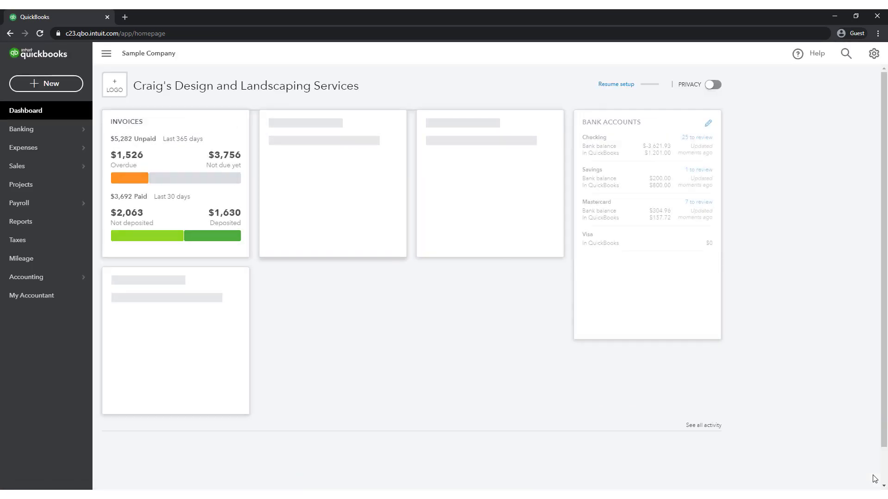
In the Classes list, create a new class named Mickey.
{"action": "left_click", "coordinate": [873, 53]}
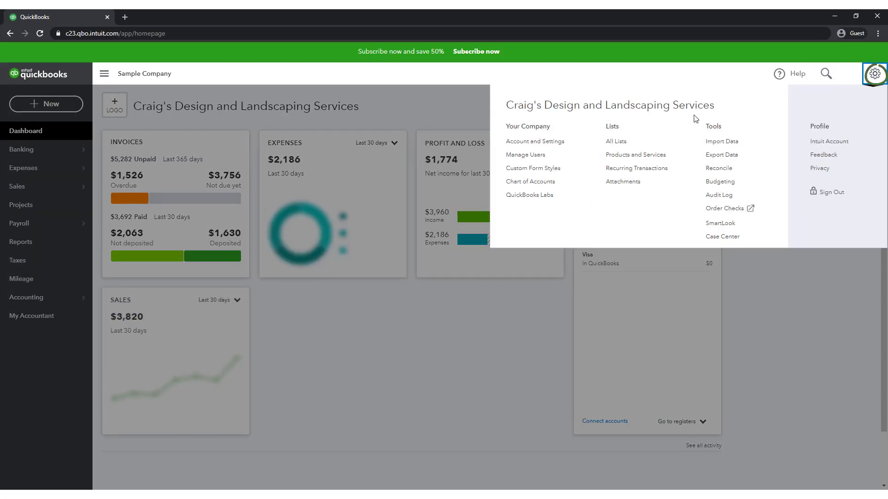
{"action": "left_click", "coordinate": [616, 142]}
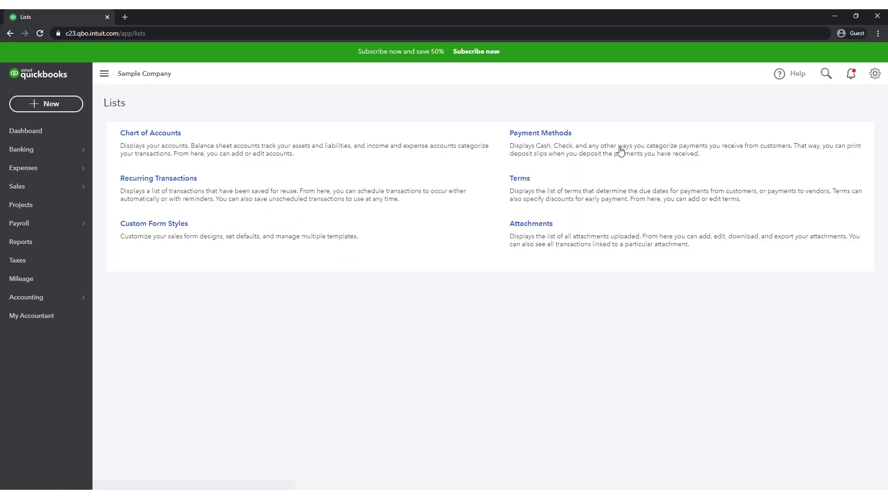
{"action": "left_click", "coordinate": [521, 223]}
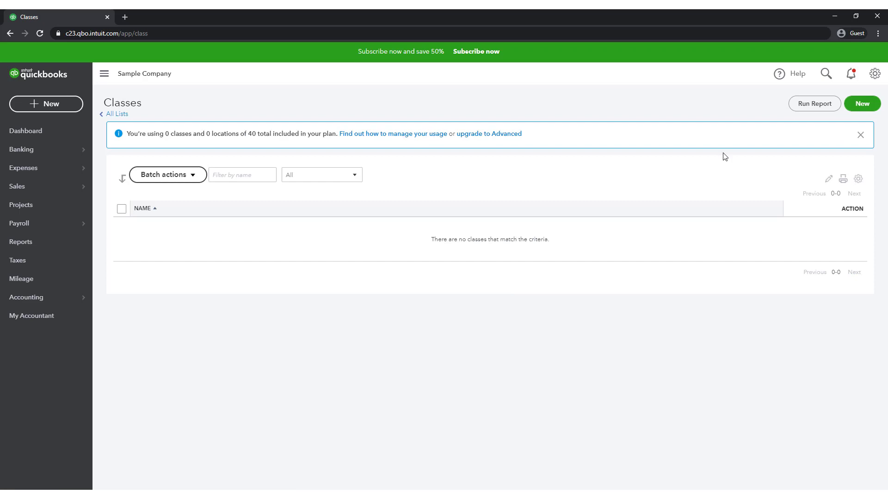
{"action": "left_click", "coordinate": [862, 103]}
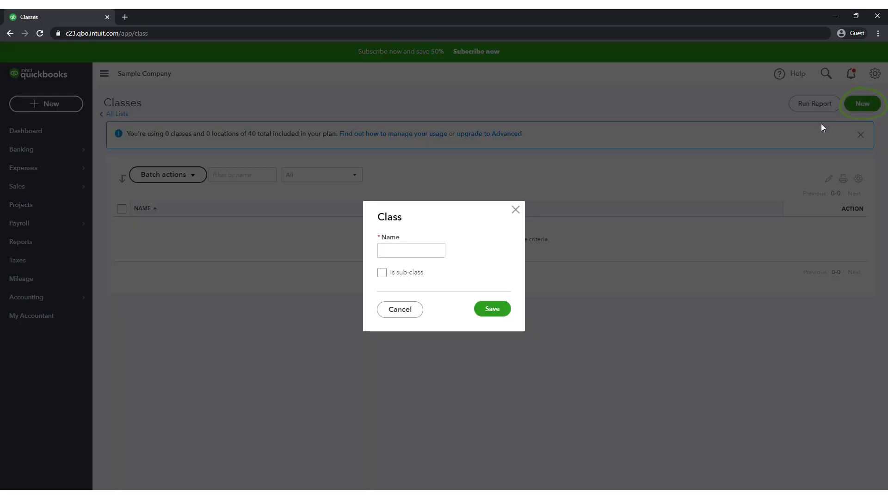
{"action": "left_click", "coordinate": [426, 253]}
{"action": "type", "text": "Mickey"}
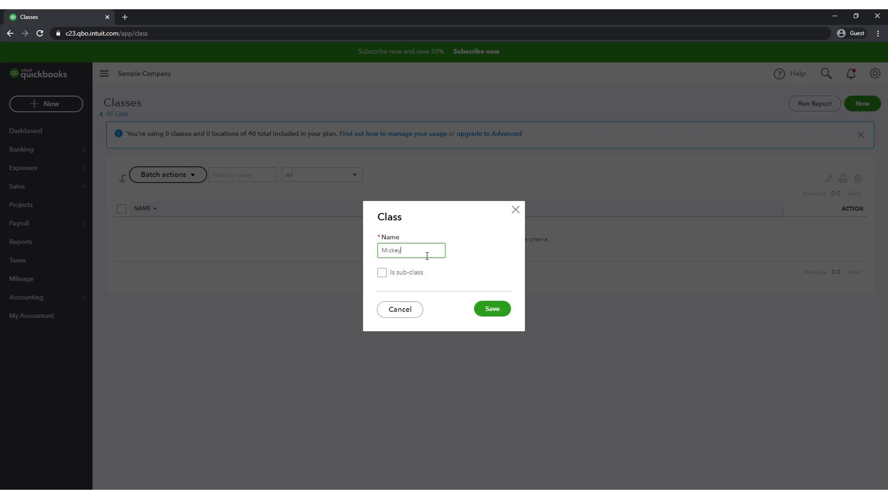
{"action": "left_click", "coordinate": [489, 308]}
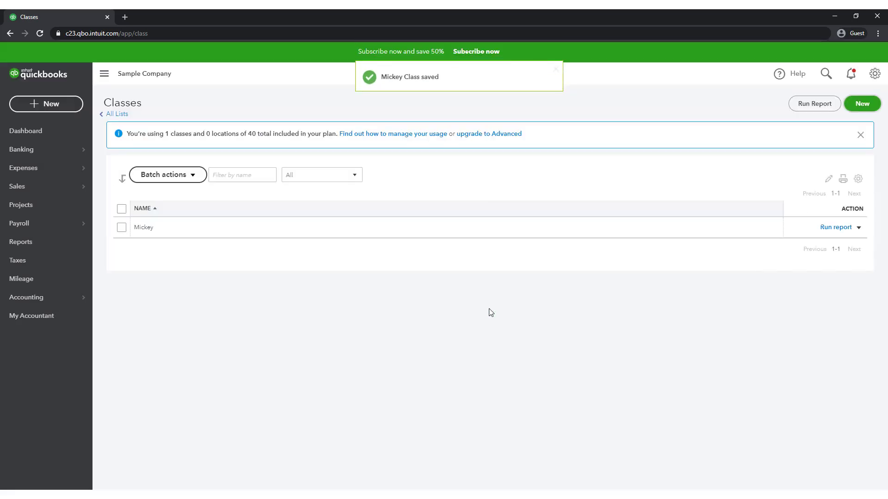
Add two more classes, Donald and Elmer.
{"action": "left_click", "coordinate": [853, 110]}
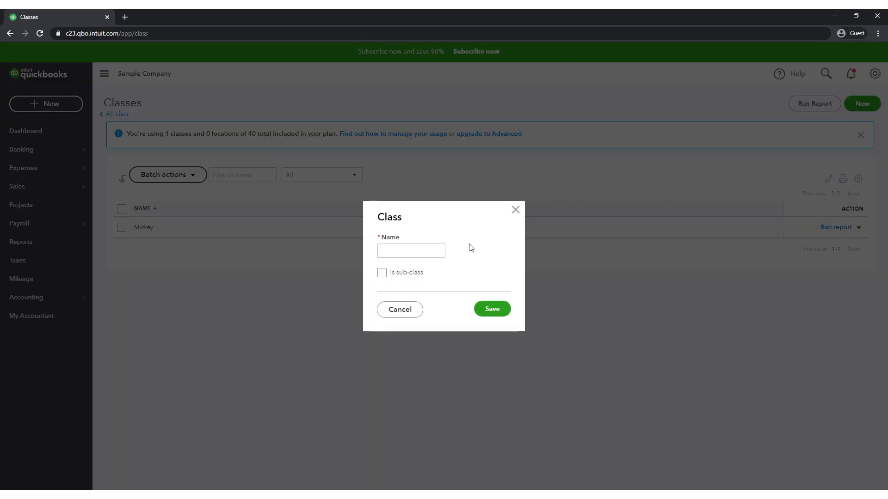
{"action": "left_click", "coordinate": [442, 256]}
{"action": "type", "text": "Donald"}
{"action": "left_click", "coordinate": [495, 316]}
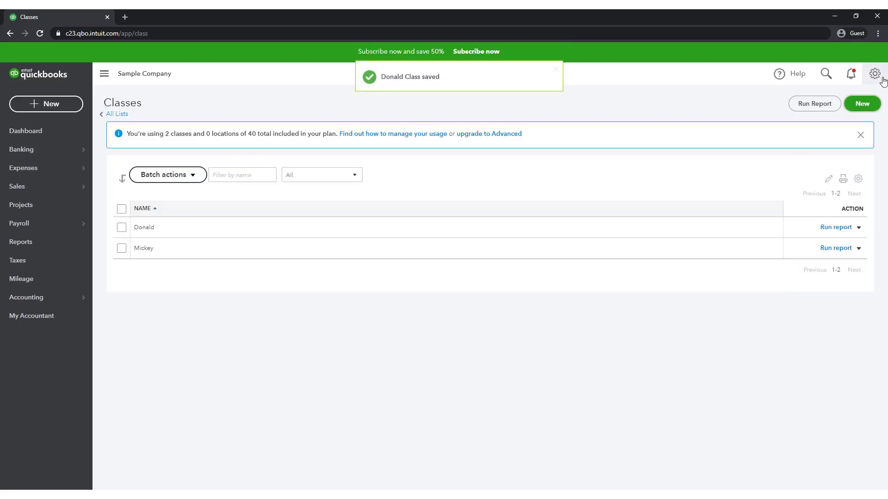
{"action": "left_click", "coordinate": [861, 104]}
{"action": "left_click", "coordinate": [429, 253]}
{"action": "type", "text": "Elmer"}
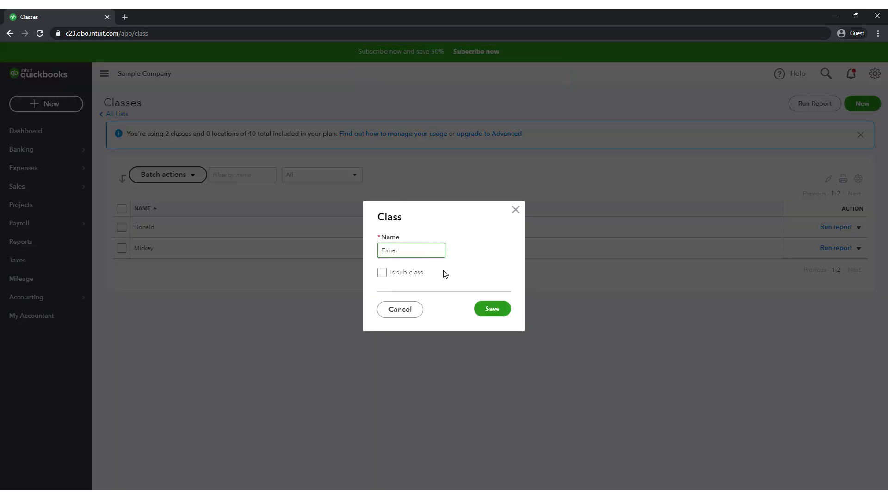
{"action": "left_click", "coordinate": [482, 310]}
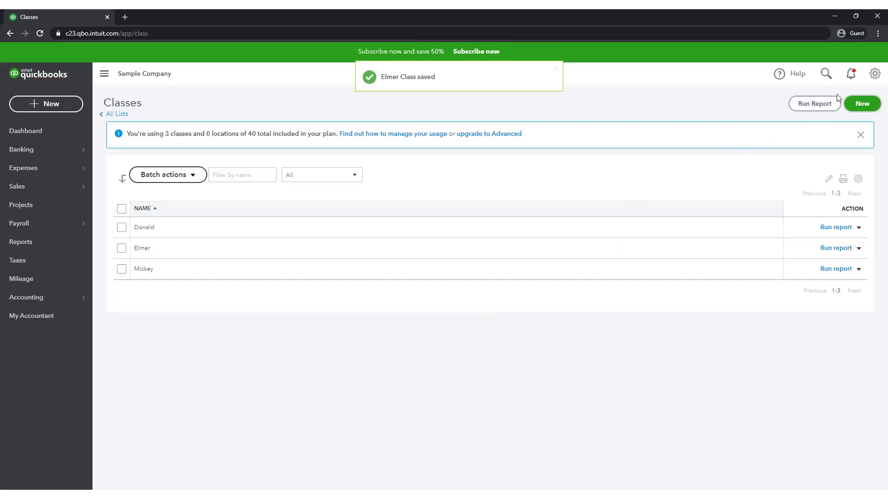
{"action": "left_click", "coordinate": [874, 75]}
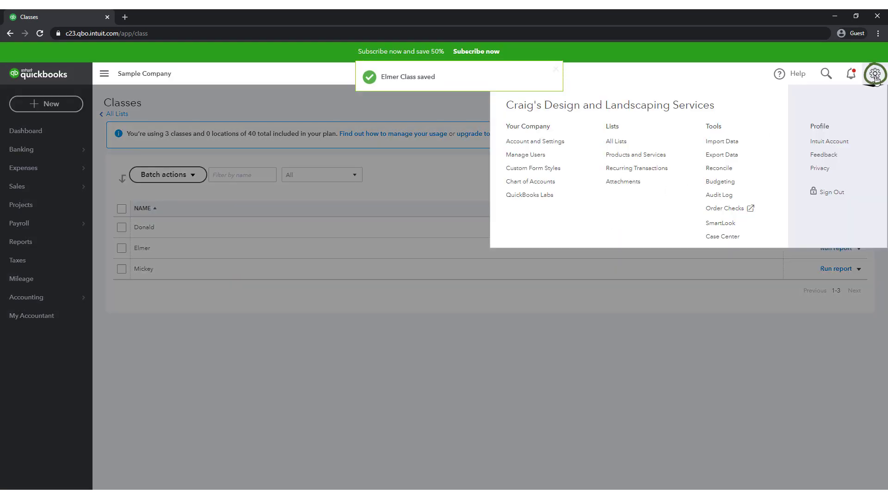
In the Locations list, create new locations Savannah and Charleston.
{"action": "left_click", "coordinate": [618, 142]}
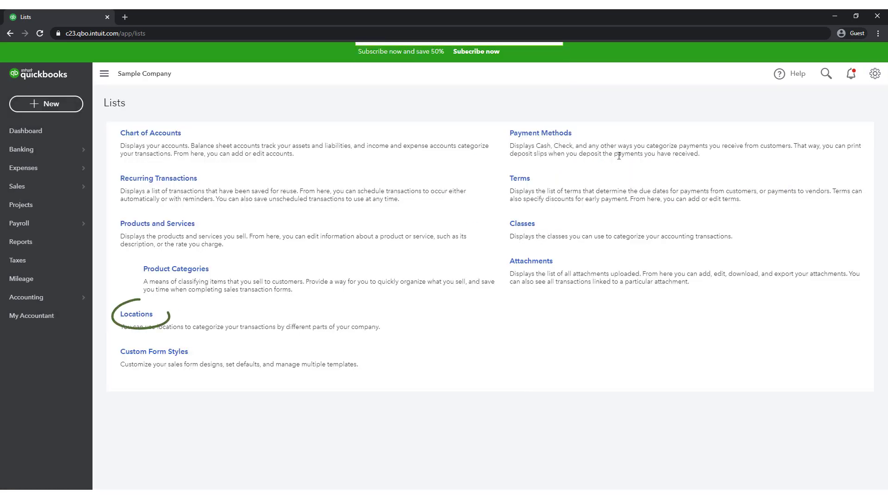
{"action": "left_click", "coordinate": [149, 316]}
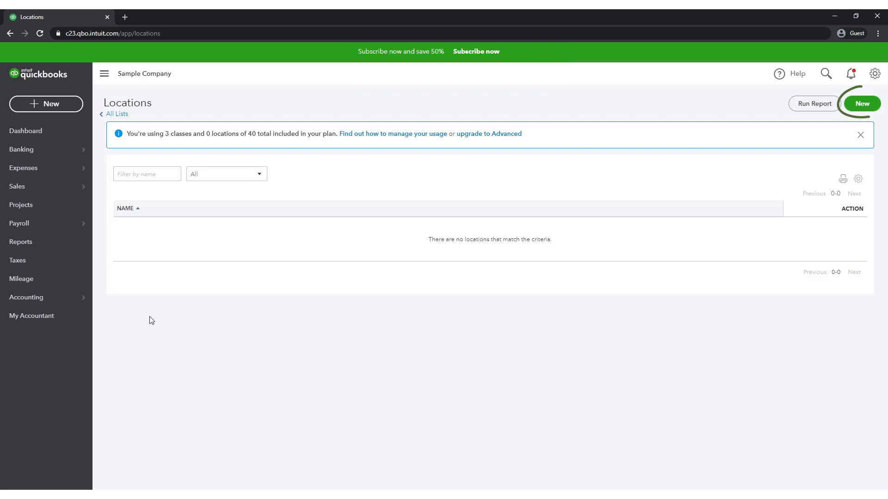
{"action": "left_click", "coordinate": [856, 107]}
{"action": "left_click", "coordinate": [354, 201]}
{"action": "type", "text": "Savannah"}
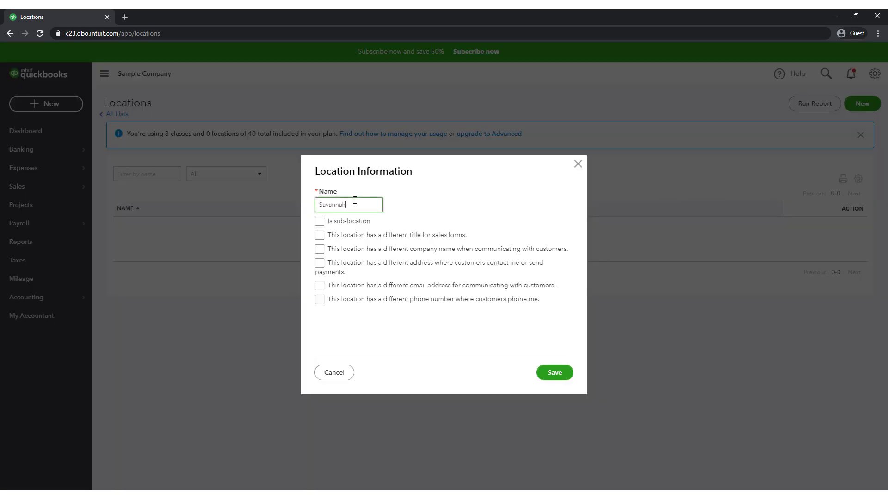
{"action": "left_click", "coordinate": [553, 374]}
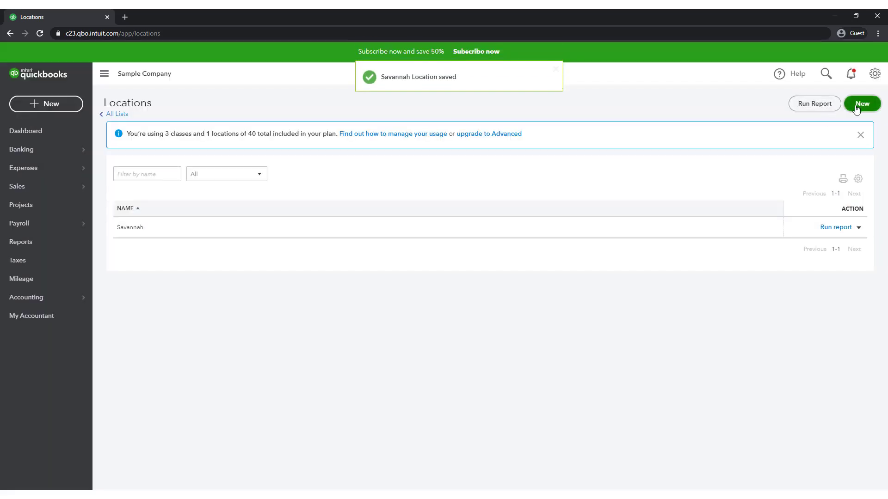
{"action": "left_click", "coordinate": [856, 109]}
{"action": "left_click", "coordinate": [371, 208]}
{"action": "type", "text": "Ch"}
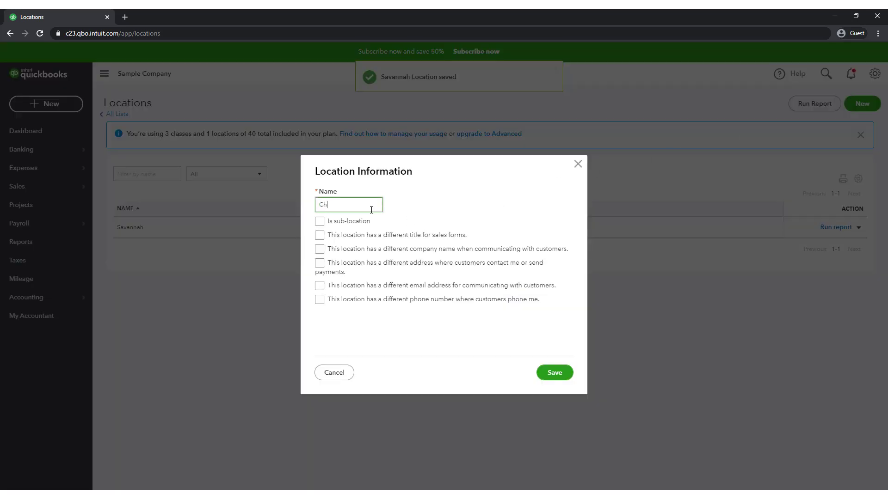
{"action": "type", "text": "arleston"}
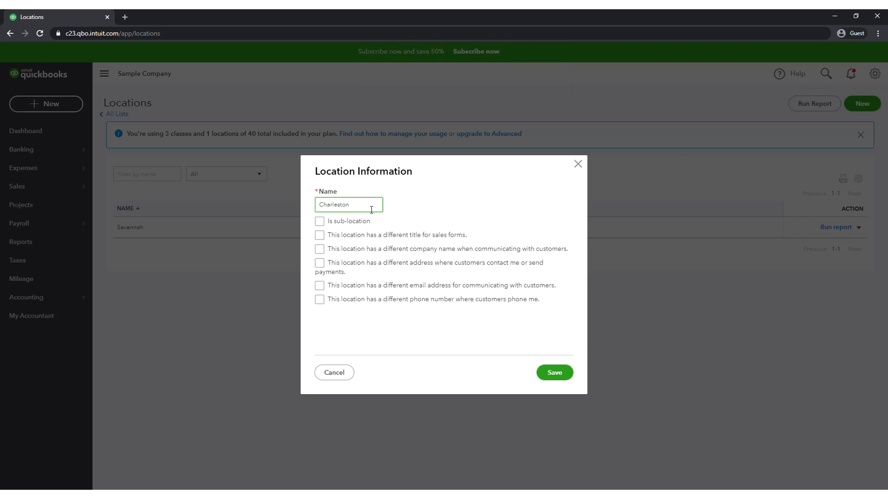
{"action": "left_click", "coordinate": [555, 374]}
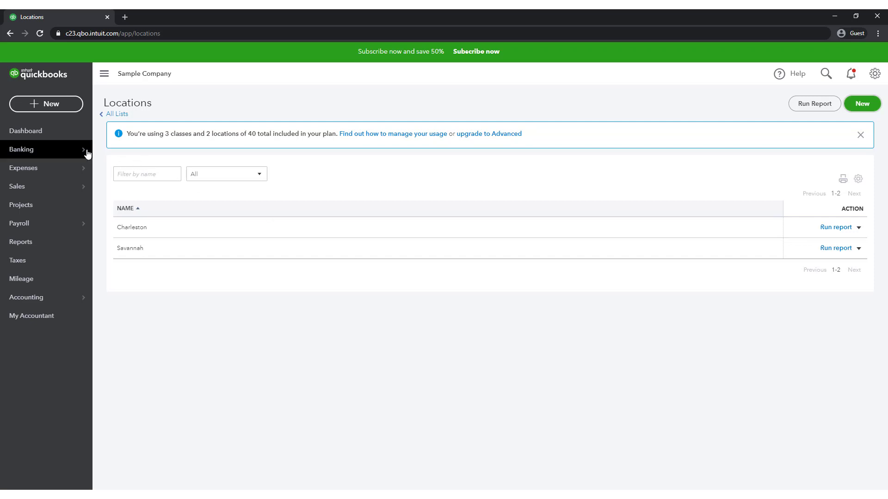
Open the Mastercard's Lara's Lamination transaction and add Lara's Lamination as a new vendor payee.
{"action": "left_click", "coordinate": [111, 152]}
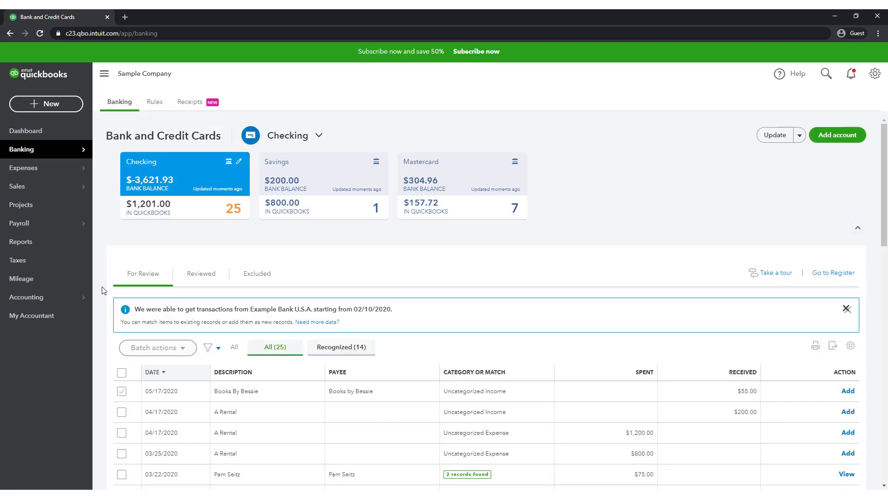
{"action": "left_click", "coordinate": [431, 207]}
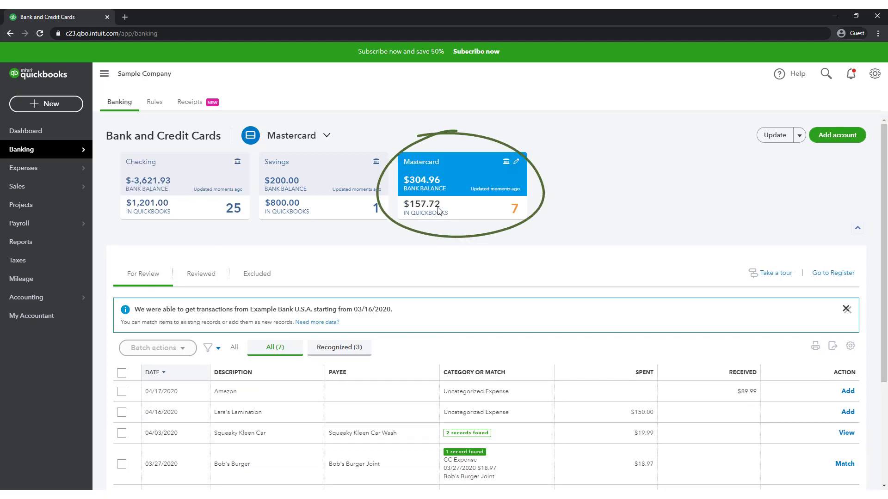
{"action": "scroll", "coordinate": [463, 218], "scroll_direction": "down", "scroll_amount": 3}
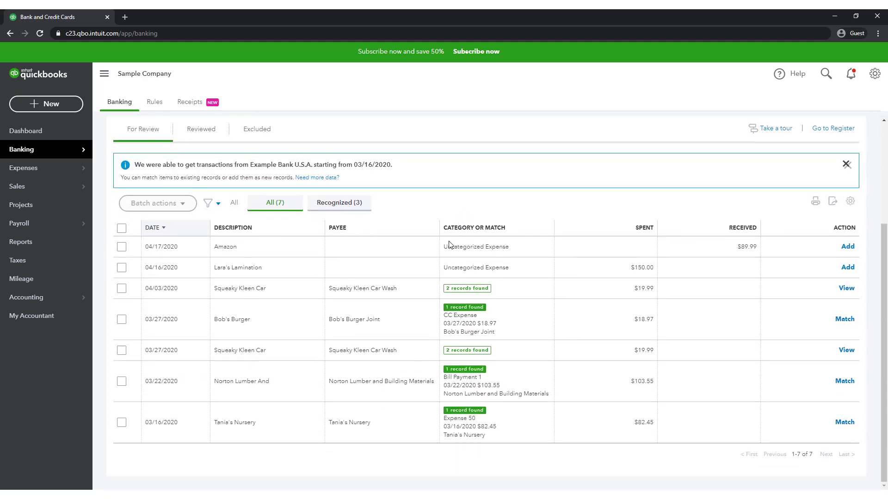
{"action": "left_click", "coordinate": [456, 268]}
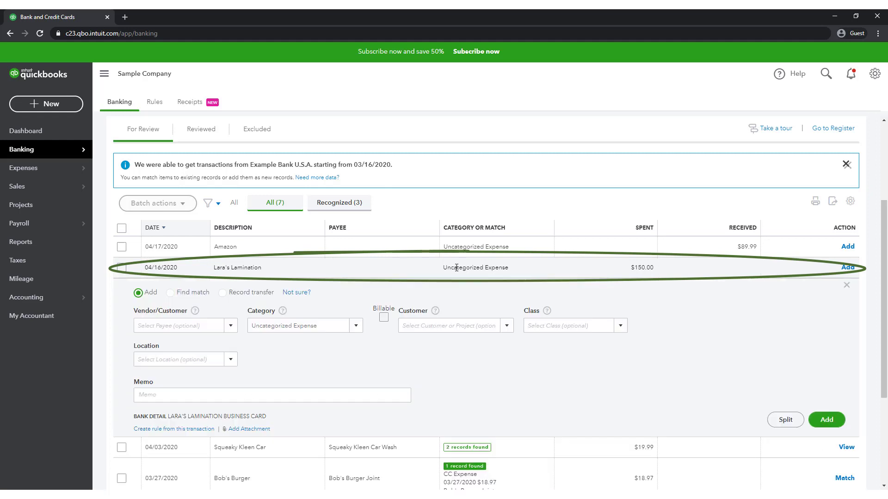
{"action": "left_click", "coordinate": [230, 331]}
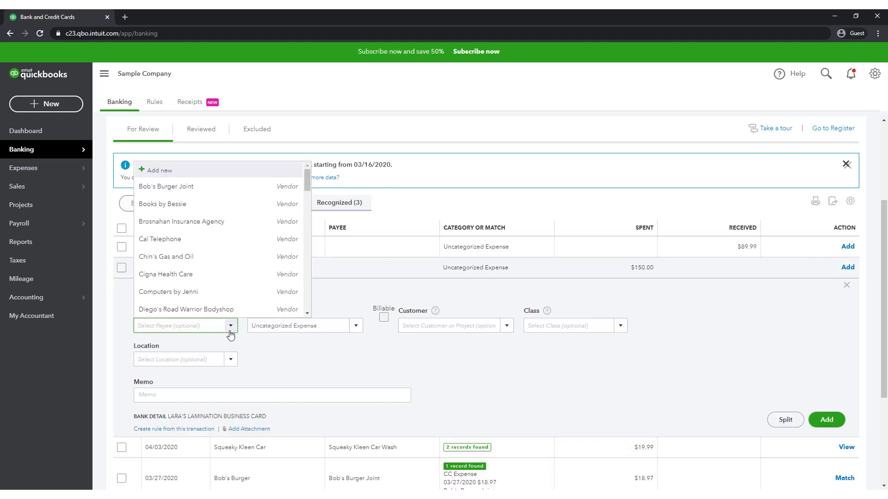
{"action": "type", "text": "Lara"}
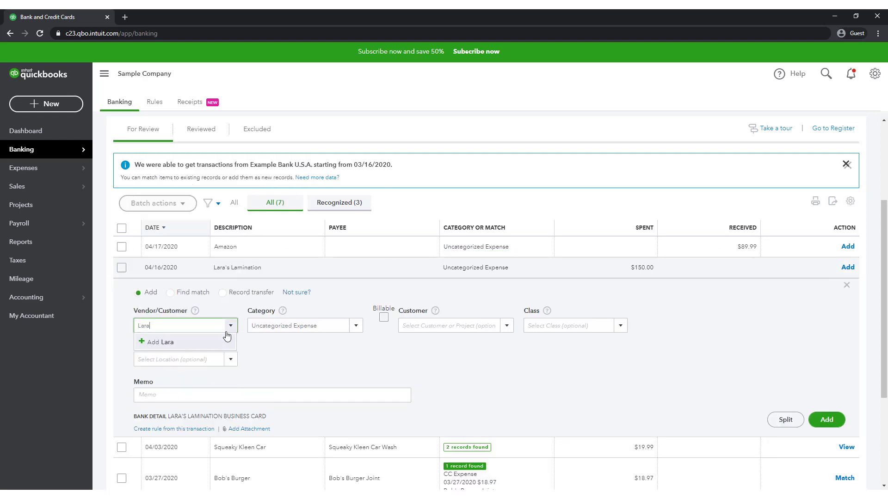
{"action": "type", "text": "'s Lamination"}
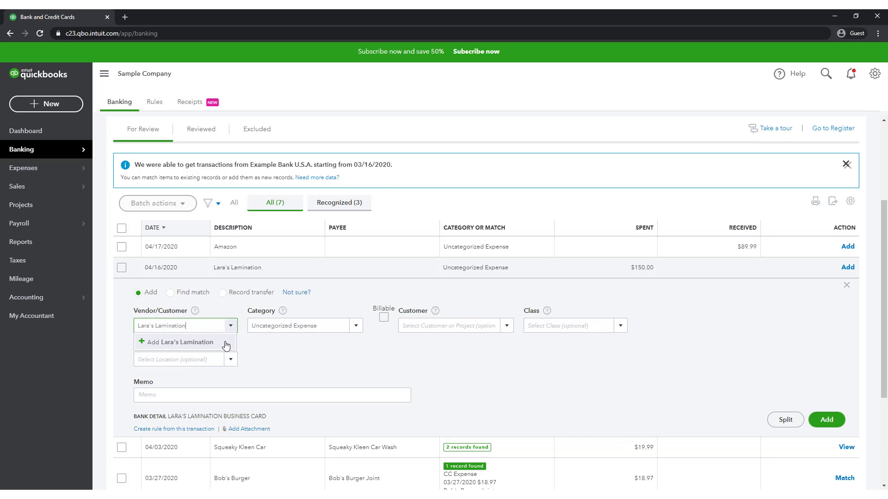
{"action": "left_click", "coordinate": [226, 347]}
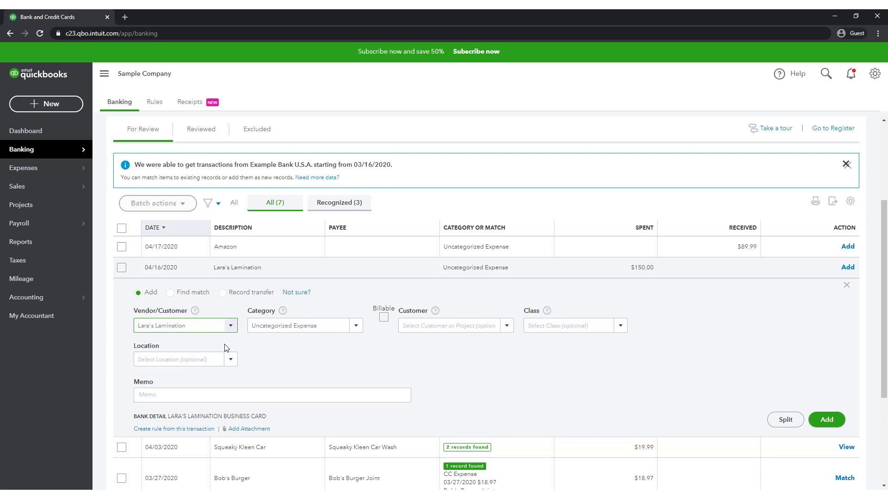
{"action": "left_click", "coordinate": [267, 438]}
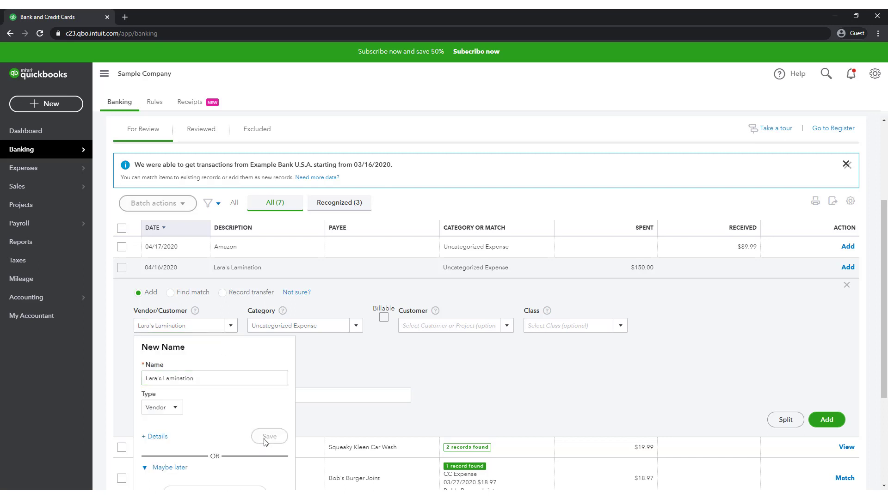
Set category Job Expenses:Equipment Rental, class Mickey, location Charleston, and add the transaction.
{"action": "left_click", "coordinate": [353, 331]}
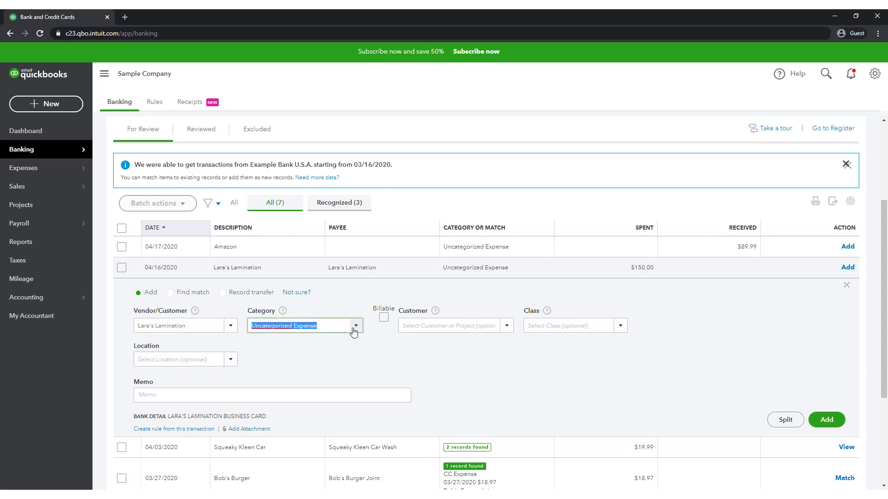
{"action": "type", "text": "Equipment Rental"}
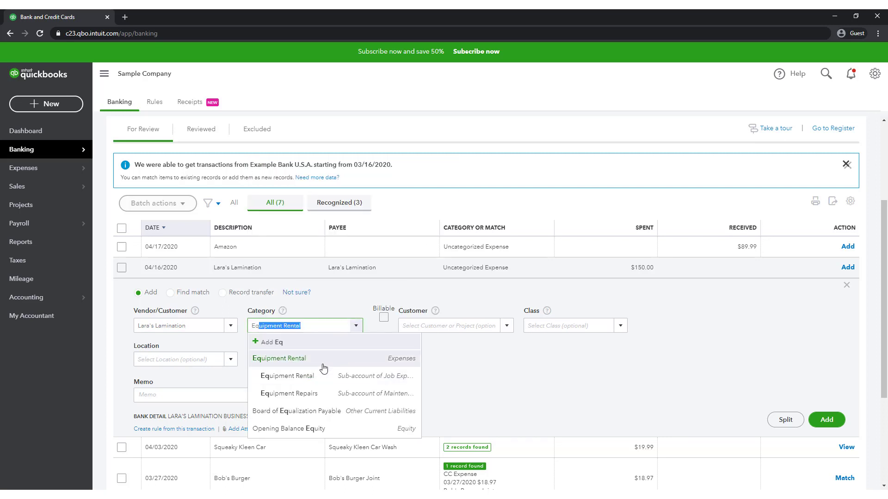
{"action": "left_click", "coordinate": [322, 378]}
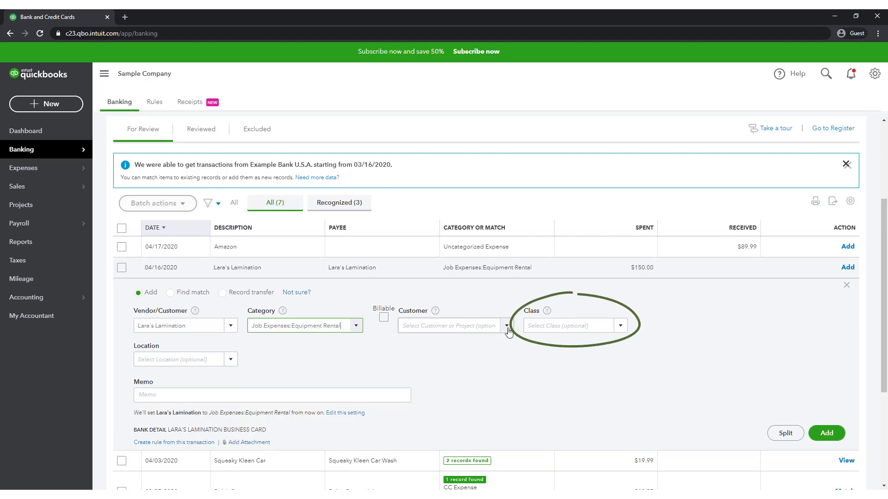
{"action": "left_click", "coordinate": [613, 326]}
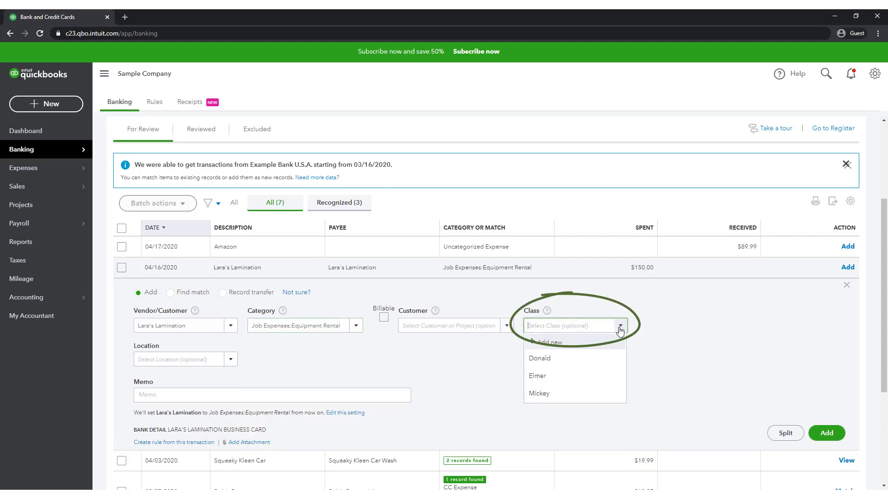
{"action": "left_click", "coordinate": [596, 400]}
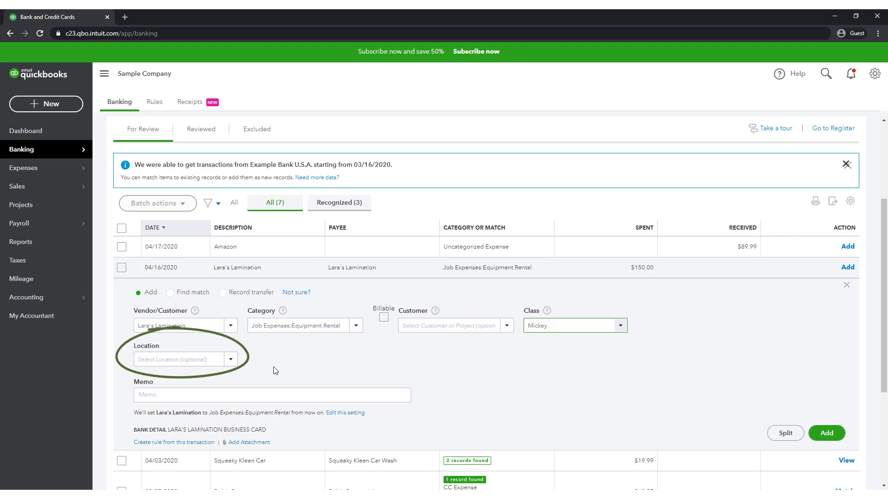
{"action": "left_click", "coordinate": [236, 365]}
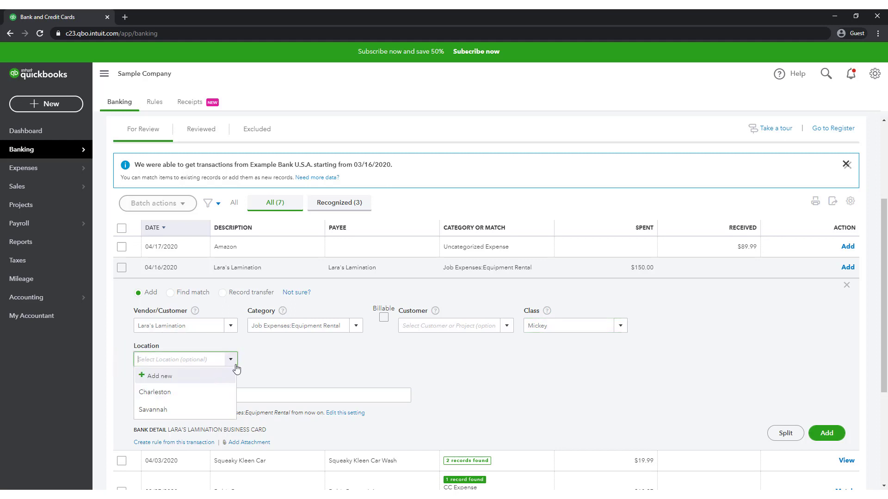
{"action": "left_click", "coordinate": [228, 392]}
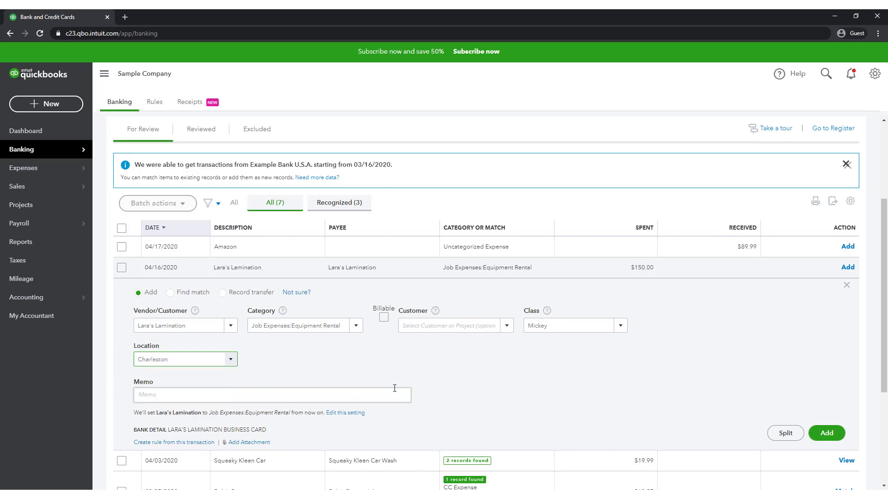
{"action": "left_click", "coordinate": [827, 433]}
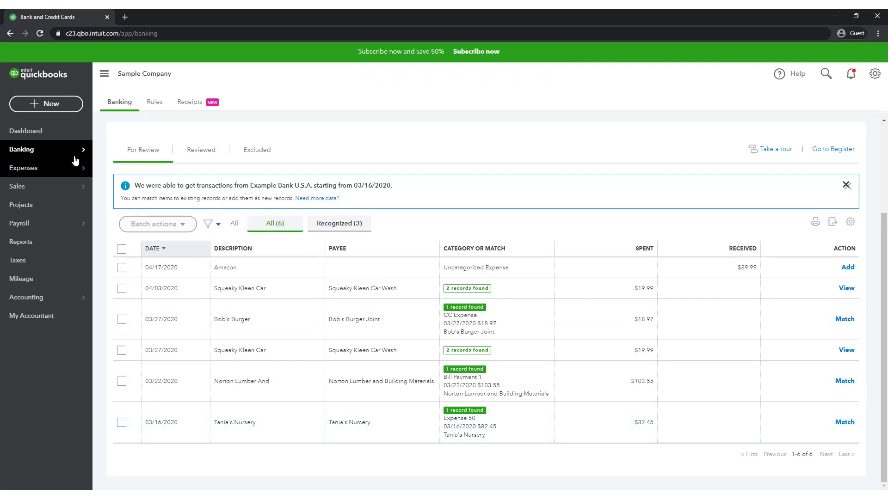
Show the Checking account's transactions for review and scroll down to the Chin's Gas entry.
{"action": "mouse_move", "coordinate": [88, 157]}
{"action": "left_click", "coordinate": [115, 155]}
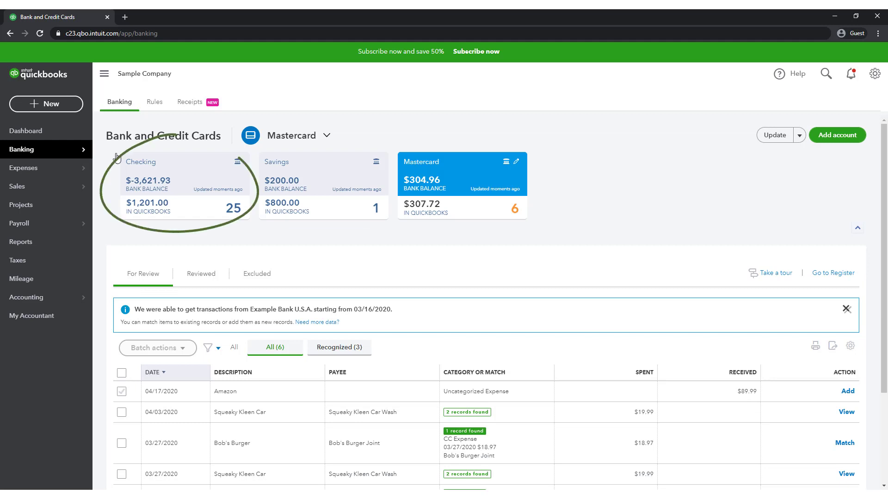
{"action": "left_click", "coordinate": [176, 164]}
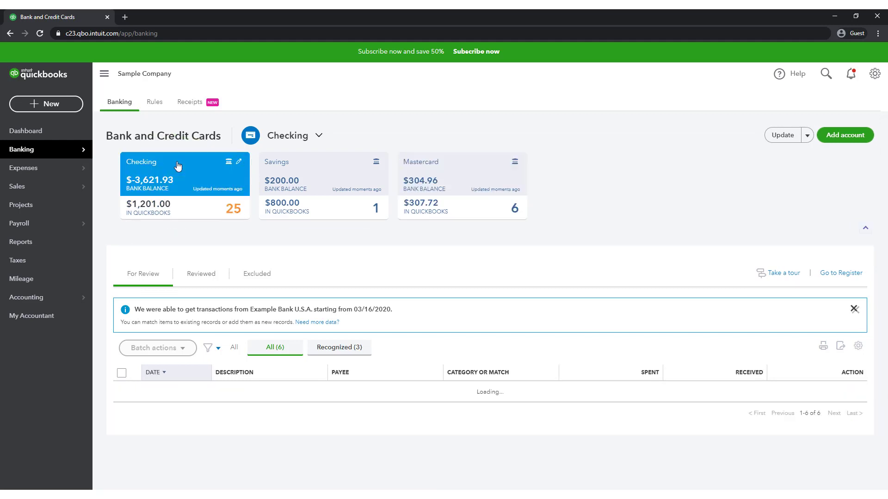
{"action": "scroll", "coordinate": [152, 250], "scroll_direction": "down", "scroll_amount": 2}
{"action": "scroll", "coordinate": [157, 280], "scroll_direction": "down", "scroll_amount": 5}
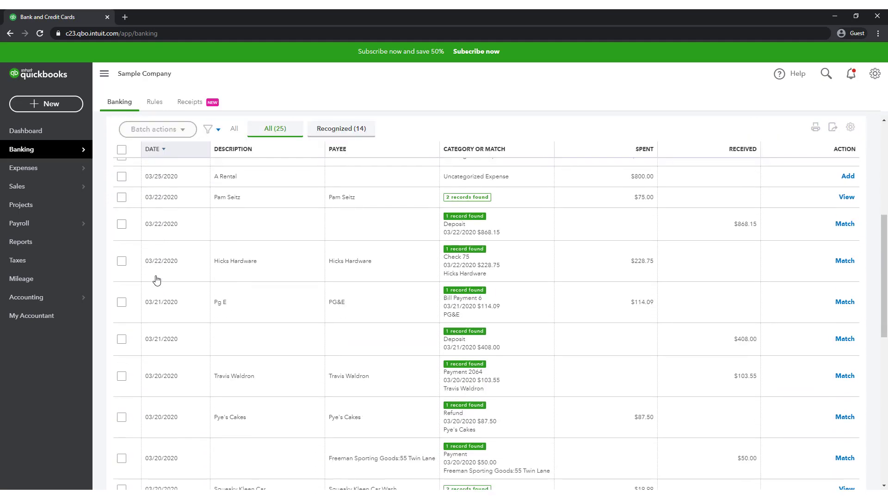
{"action": "scroll", "coordinate": [158, 283], "scroll_direction": "down", "scroll_amount": 6}
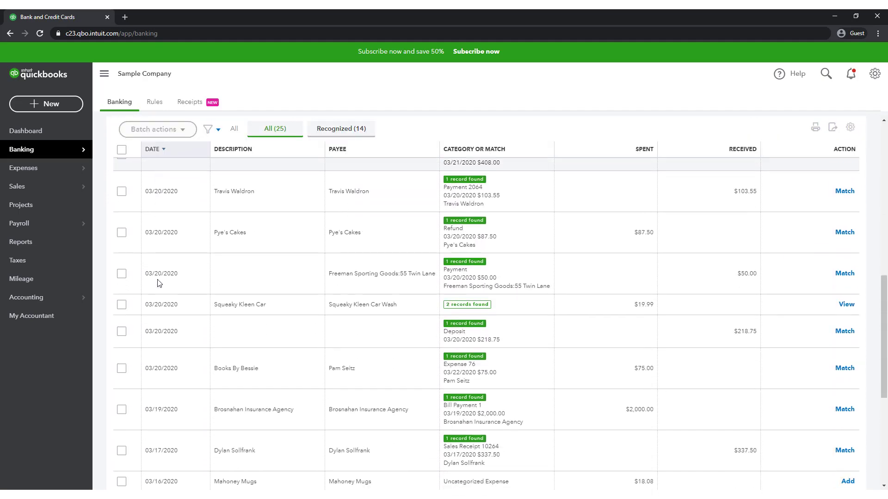
{"action": "scroll", "coordinate": [159, 283], "scroll_direction": "down", "scroll_amount": 2}
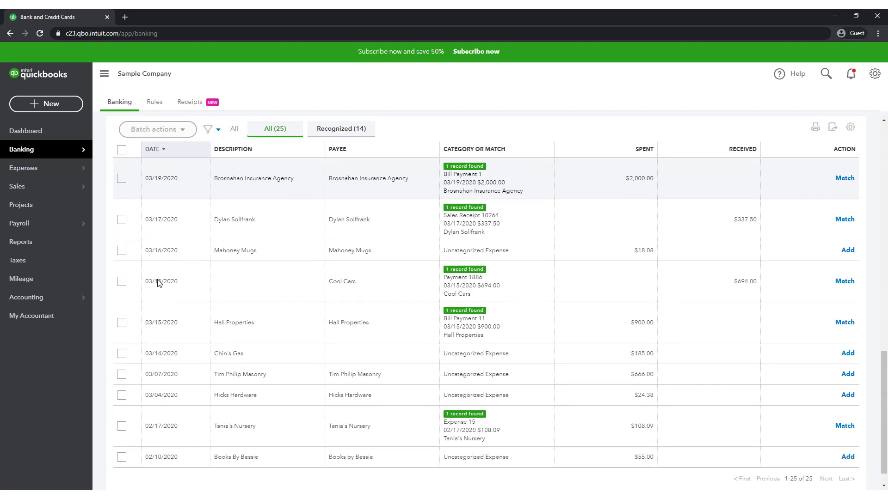
Expand the Chin's Gas transaction and set its payee to Chin's Gas and Oil.
{"action": "left_click", "coordinate": [254, 359]}
{"action": "scroll", "coordinate": [258, 360], "scroll_direction": "down", "scroll_amount": 1}
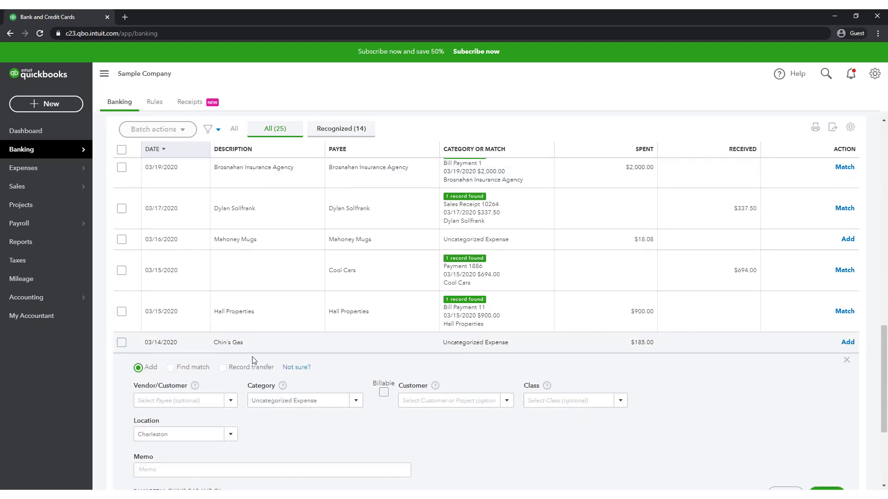
{"action": "left_click", "coordinate": [231, 366]}
{"action": "type", "text": "Chin's Gas and Oil"}
{"action": "left_click", "coordinate": [216, 398]}
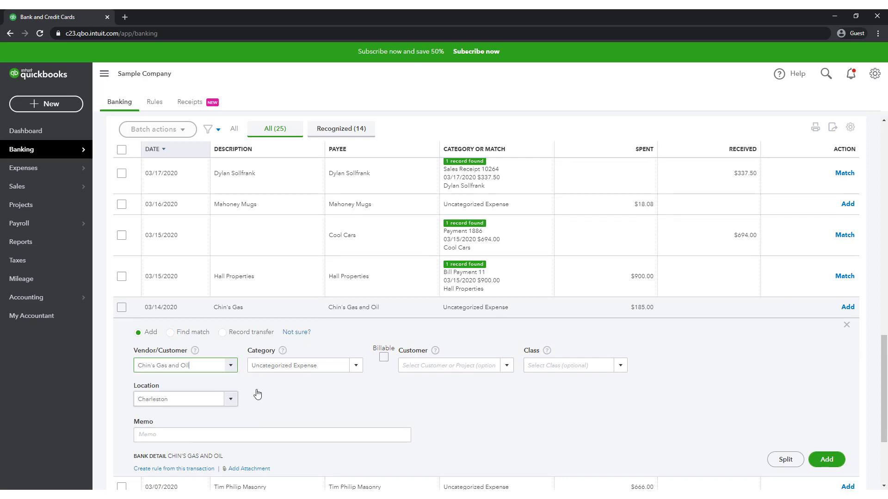
Set category Utilities:Gas and Electric, class Donald, location Savannah, and add the transaction.
{"action": "left_click", "coordinate": [356, 367]}
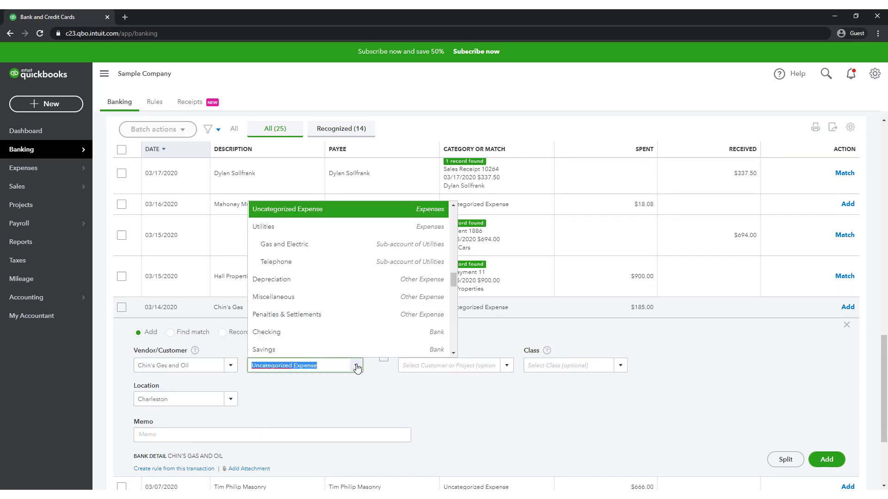
{"action": "left_click", "coordinate": [353, 245]}
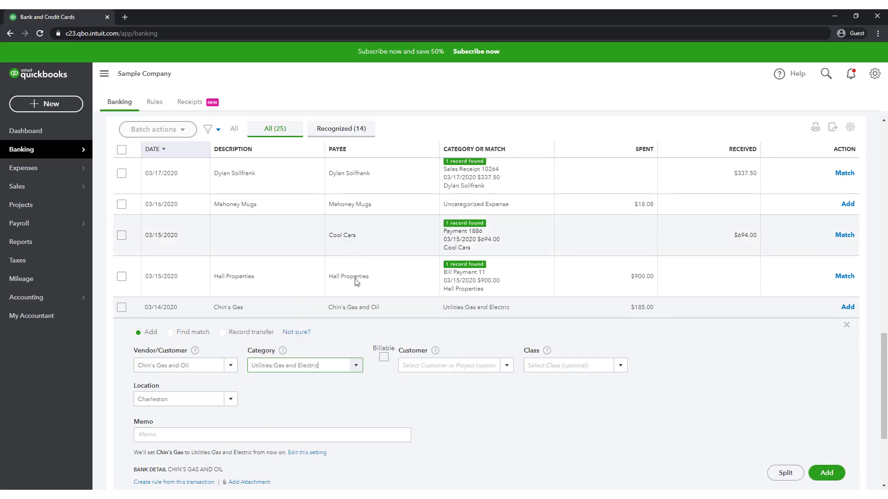
{"action": "left_click", "coordinate": [620, 366]}
{"action": "left_click", "coordinate": [588, 406]}
{"action": "left_click", "coordinate": [231, 400]}
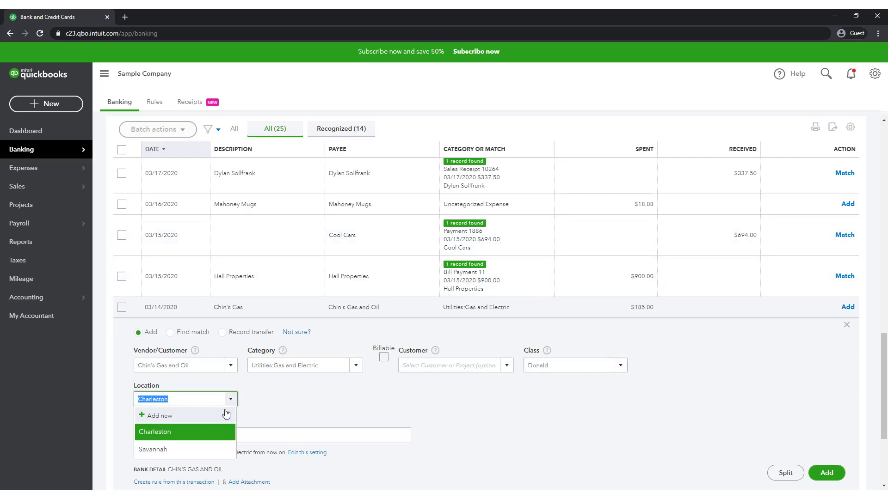
{"action": "left_click", "coordinate": [204, 450]}
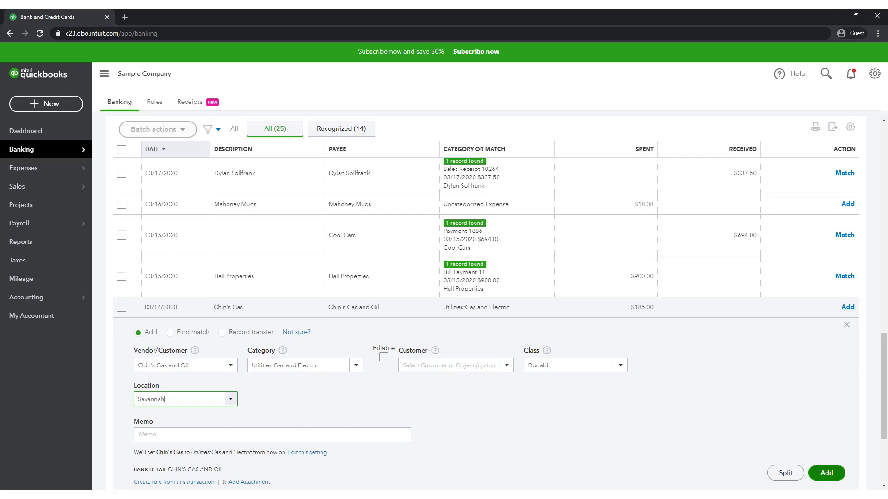
{"action": "left_click", "coordinate": [827, 472]}
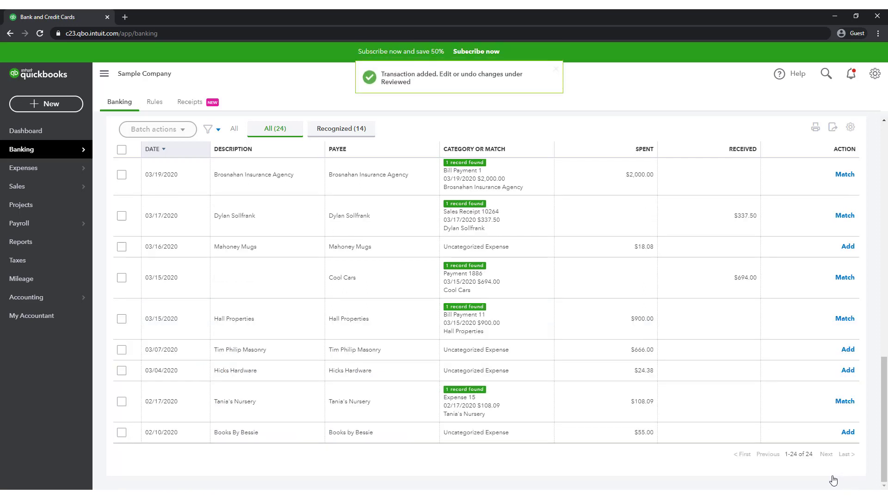